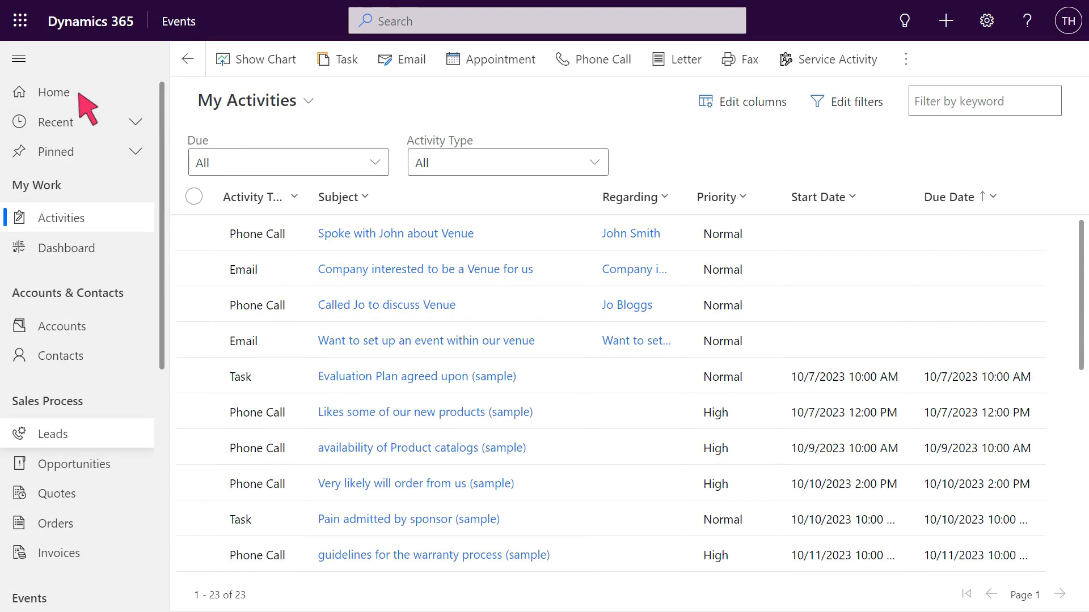
Create a new lead with a topic stating the contact's interest in attending an event, and set the sales type to Event Interest
{"action": "left_click", "coordinate": [80, 437]}
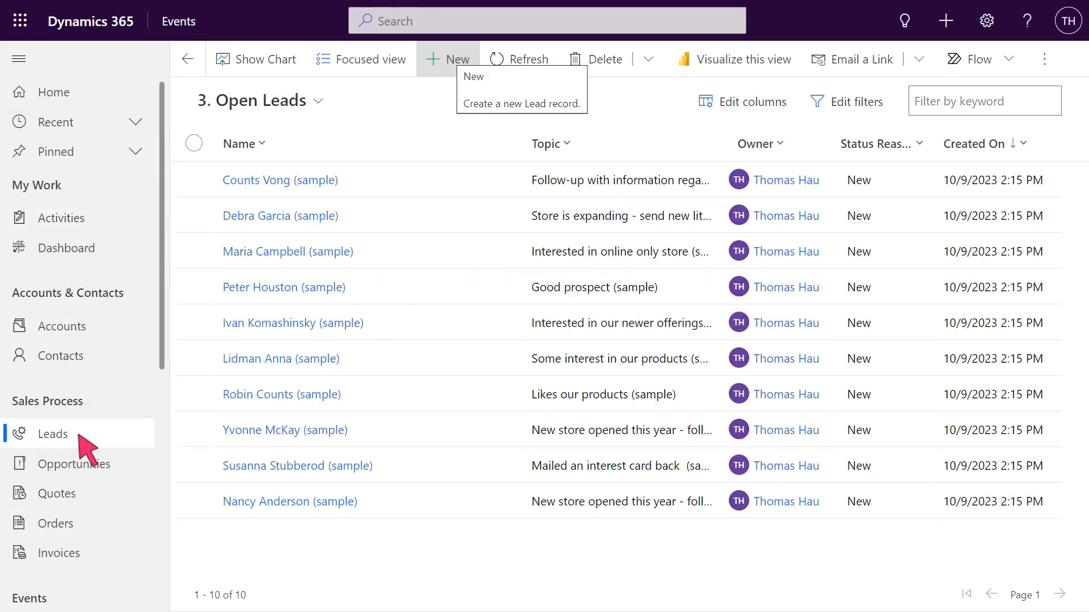
{"action": "left_click", "coordinate": [451, 59]}
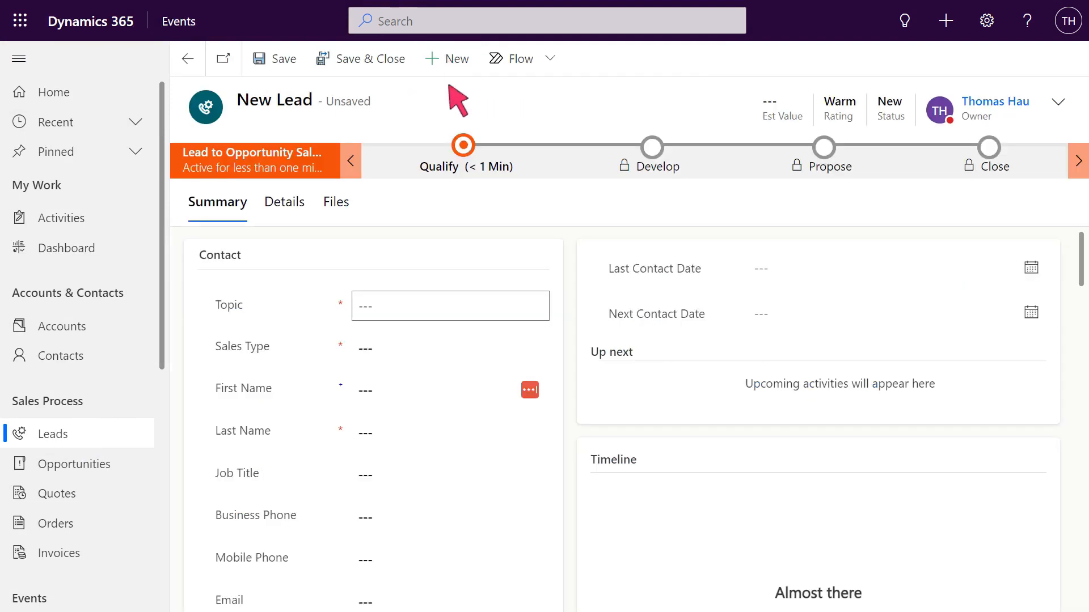
{"action": "left_click", "coordinate": [452, 306]}
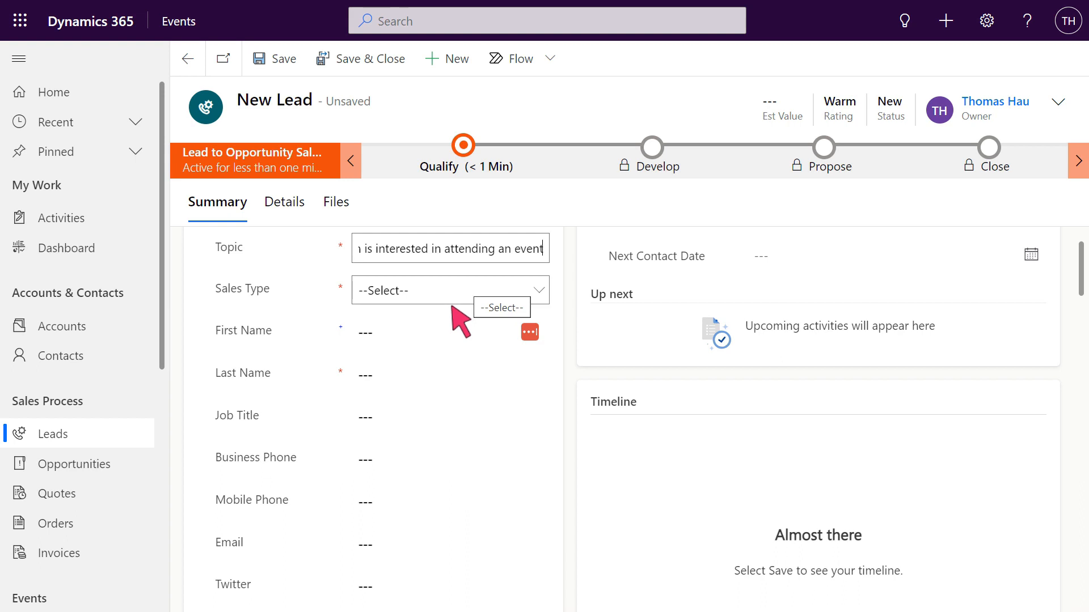
{"action": "left_click", "coordinate": [451, 294]}
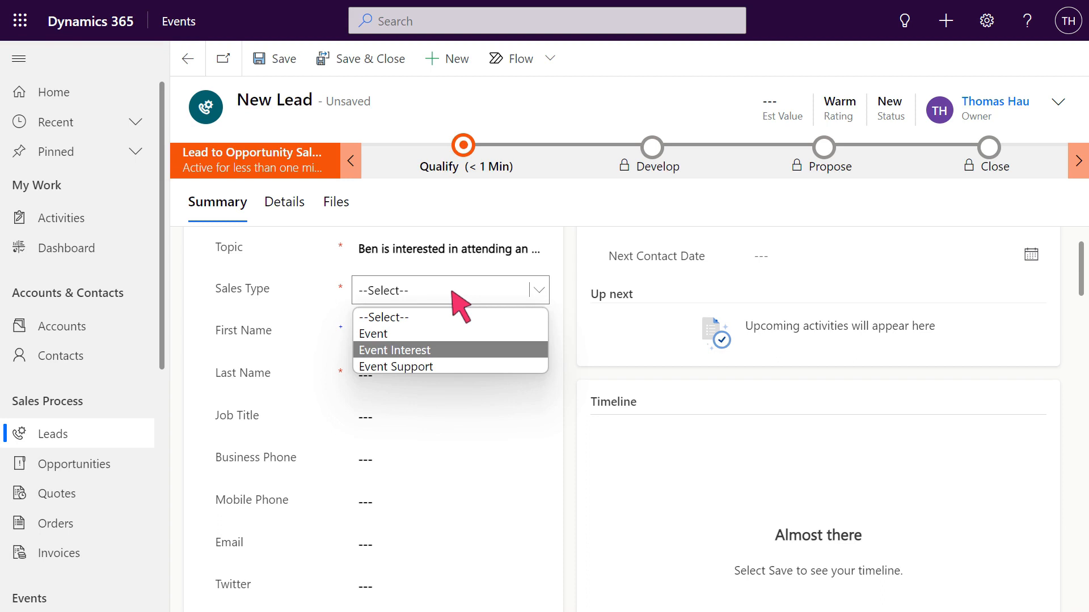
{"action": "left_click", "coordinate": [451, 345]}
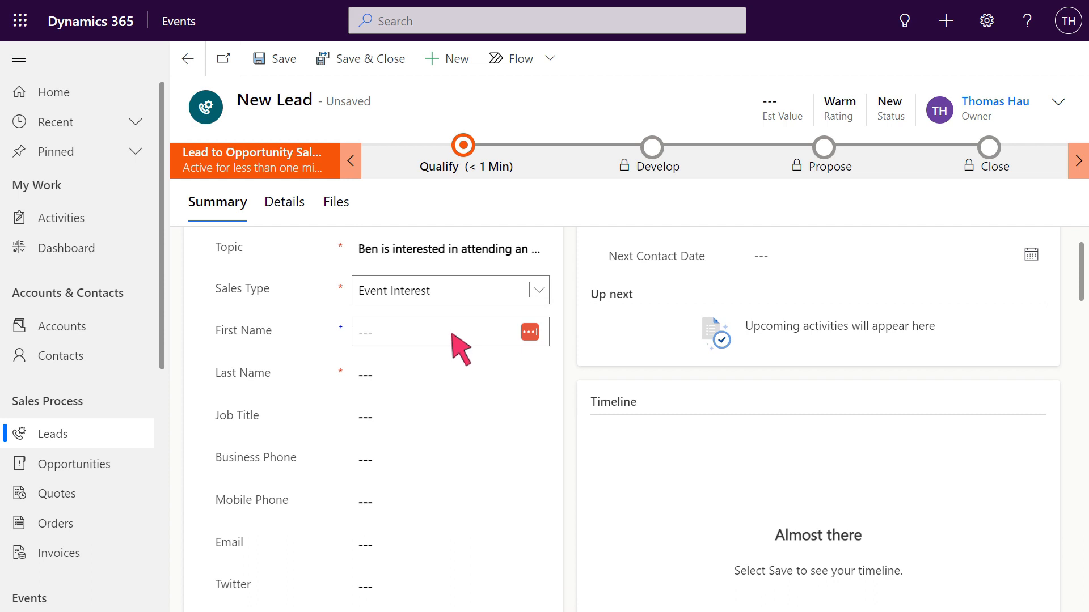
Fill in the lead's first name, last name, business phone number and email address
{"action": "key", "text": "Tab"}
{"action": "key", "text": "Tab"}
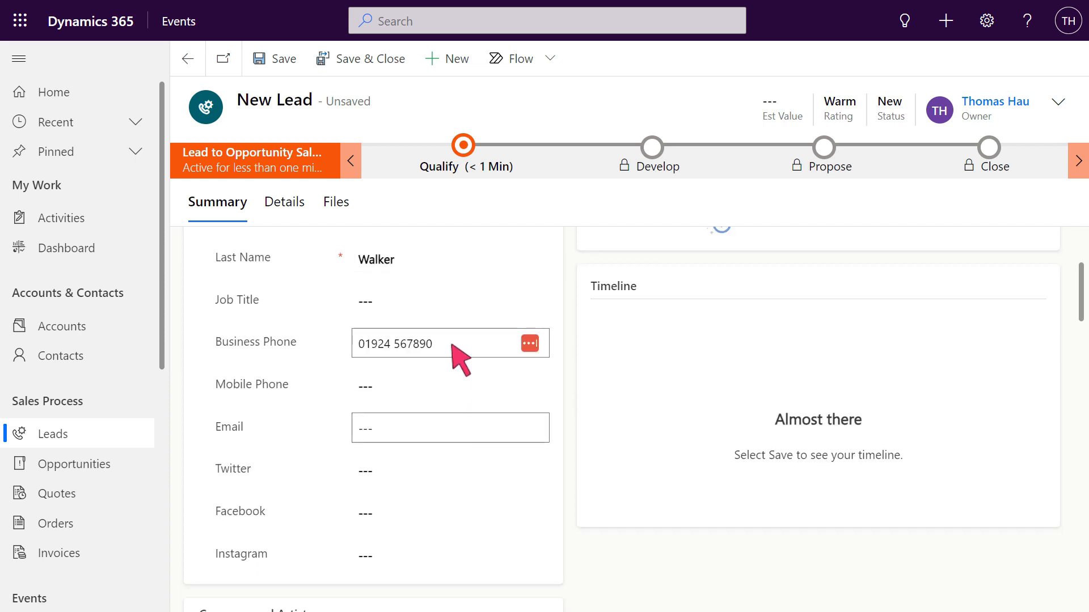
Link the lead to the existing event "Want to set up an event within our venue"
{"action": "scroll", "coordinate": [454, 436], "scroll_direction": "down", "scroll_amount": 12}
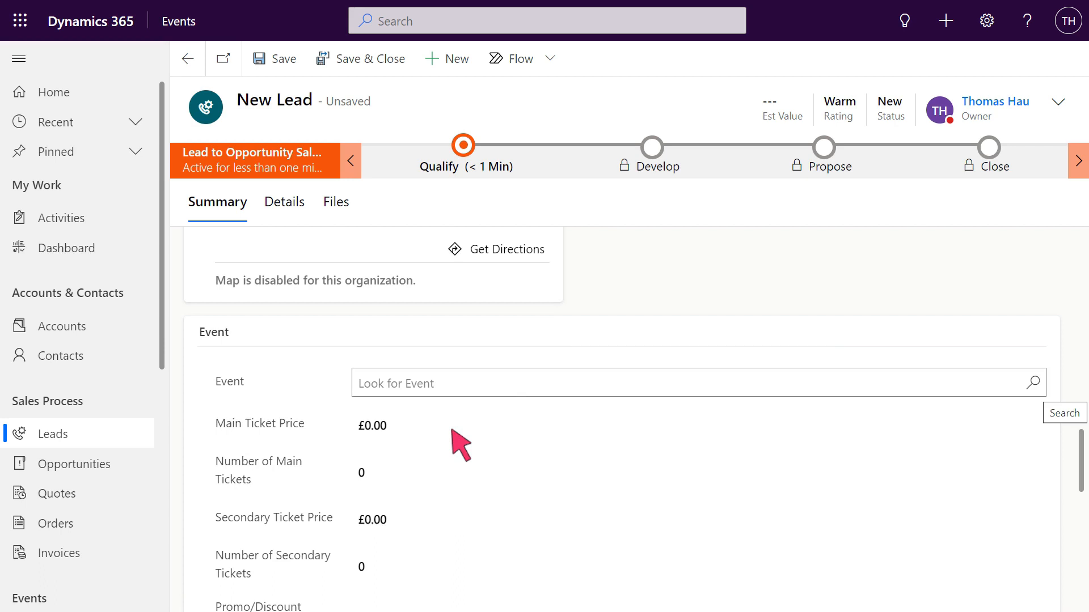
{"action": "left_click", "coordinate": [917, 390]}
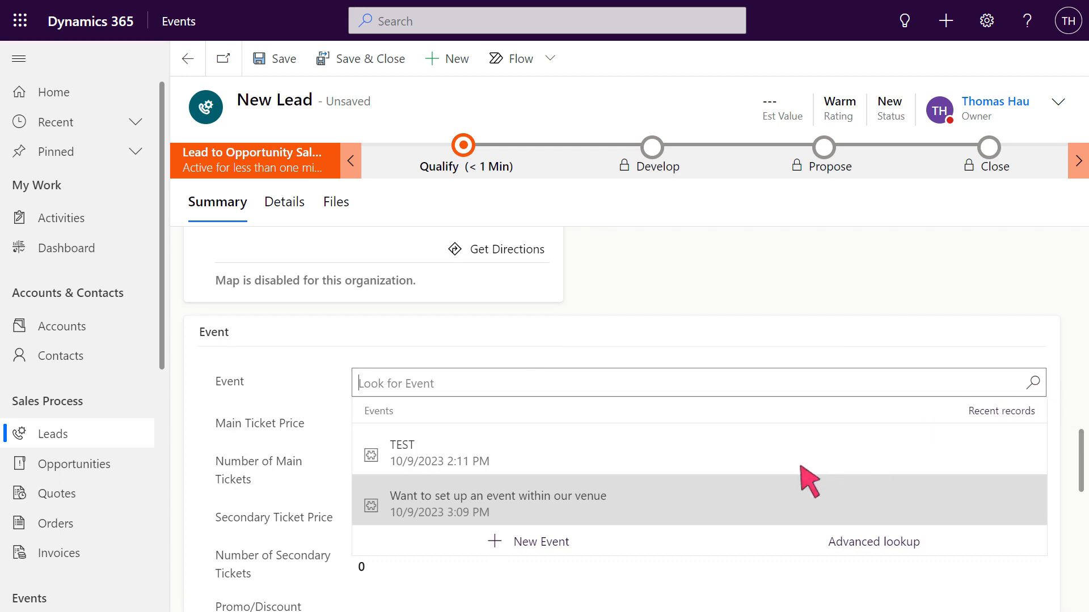
{"action": "left_click", "coordinate": [712, 511]}
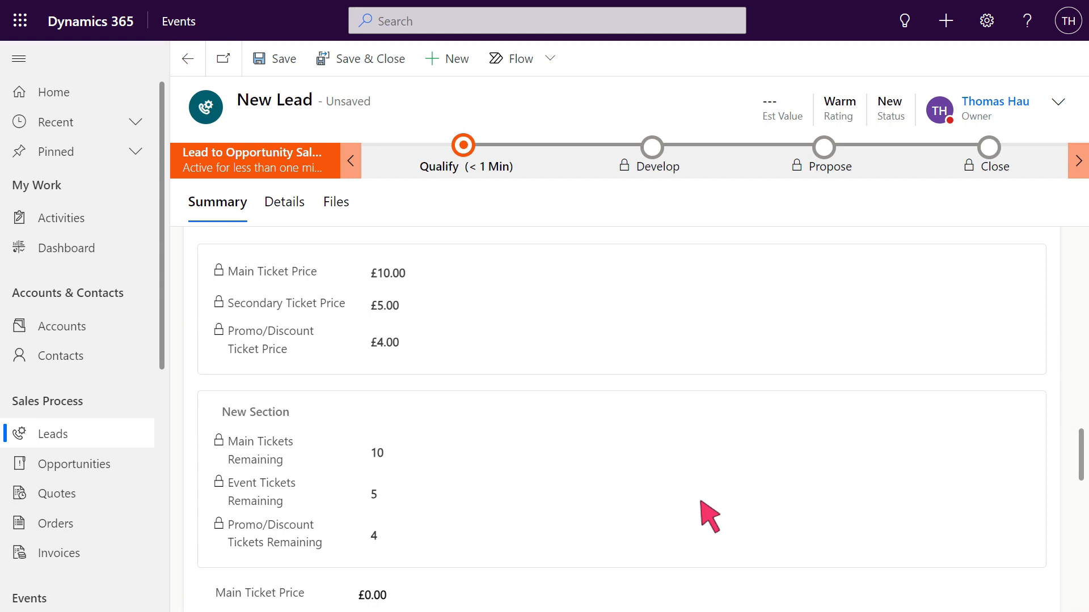
Set the lead's main ticket price to £10 and the number of main tickets to 2
{"action": "scroll", "coordinate": [675, 426], "scroll_direction": "down", "scroll_amount": 2}
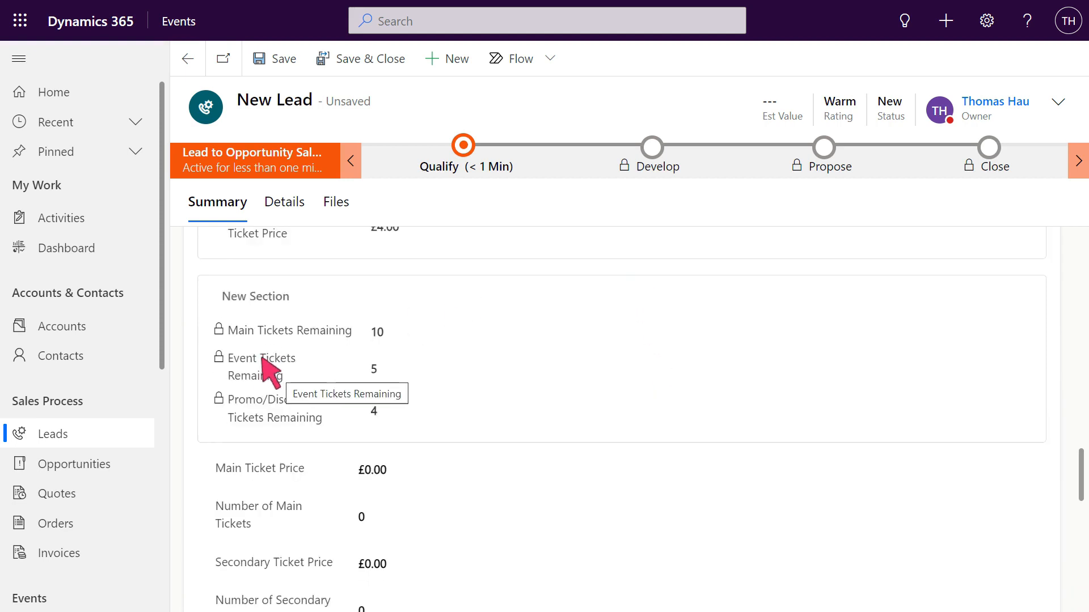
{"action": "scroll", "coordinate": [414, 506], "scroll_direction": "up", "scroll_amount": 1}
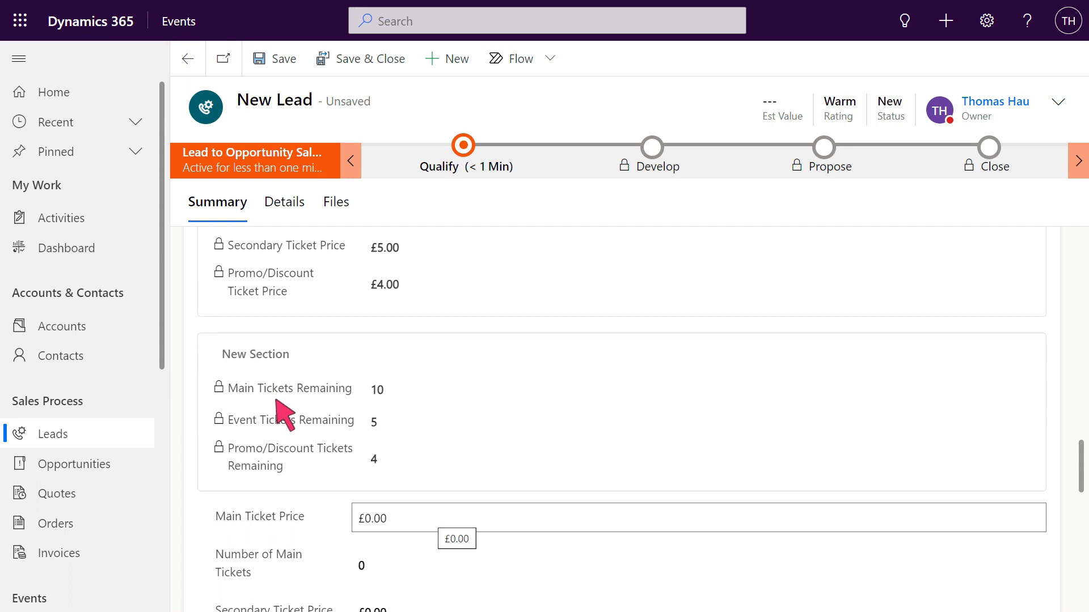
{"action": "left_click", "coordinate": [700, 519]}
{"action": "type", "text": "10"}
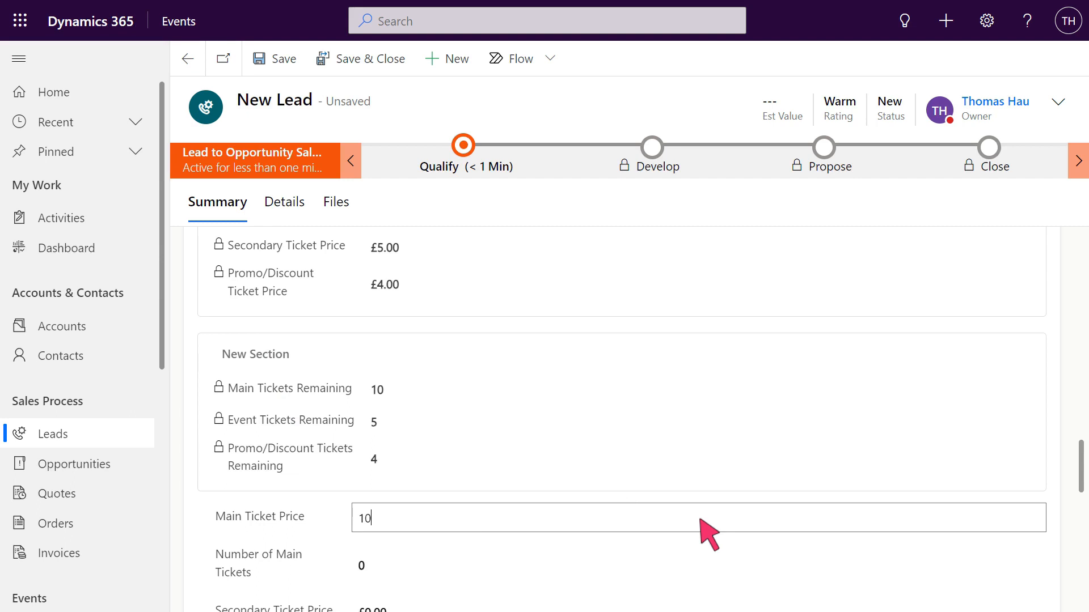
{"action": "scroll", "coordinate": [709, 533], "scroll_direction": "down", "scroll_amount": 2}
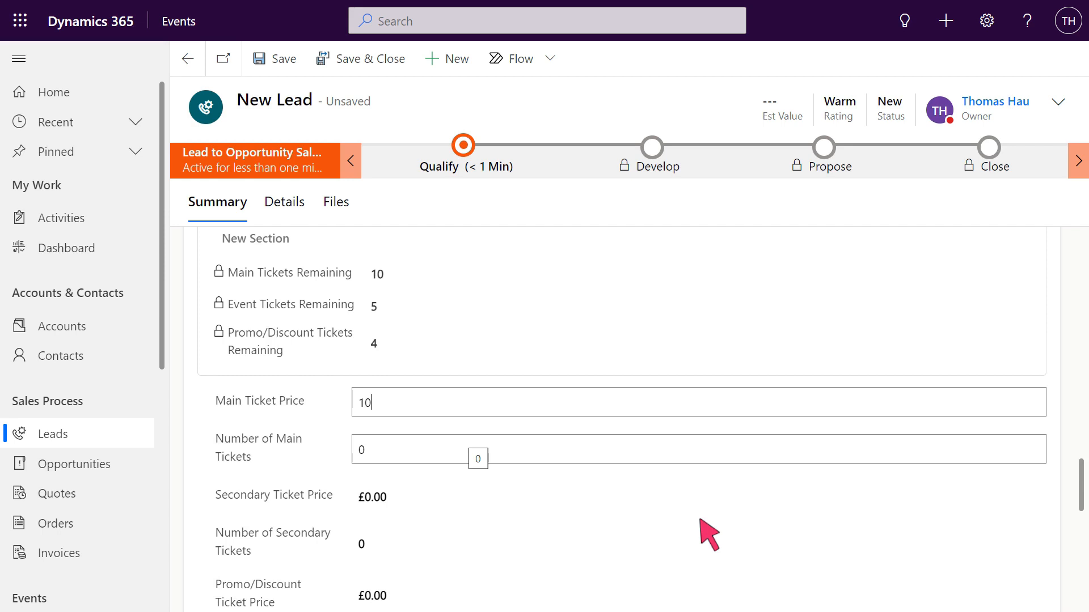
{"action": "left_click", "coordinate": [700, 450]}
{"action": "type", "text": "2"}
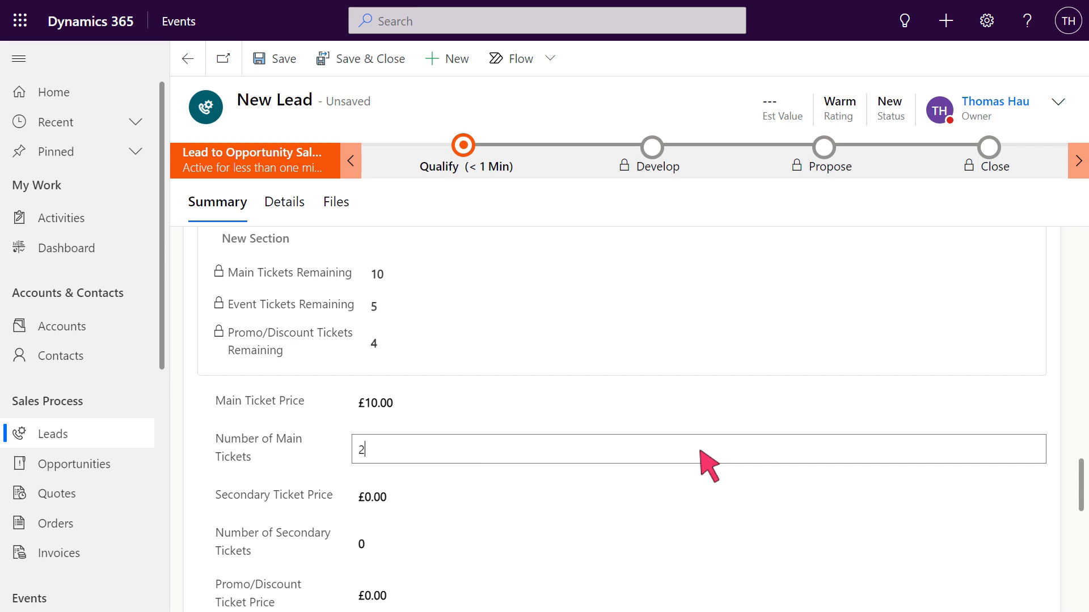
Set the lead's secondary ticket price to £3 and the number of secondary tickets to 1
{"action": "scroll", "coordinate": [703, 454], "scroll_direction": "down", "scroll_amount": 1}
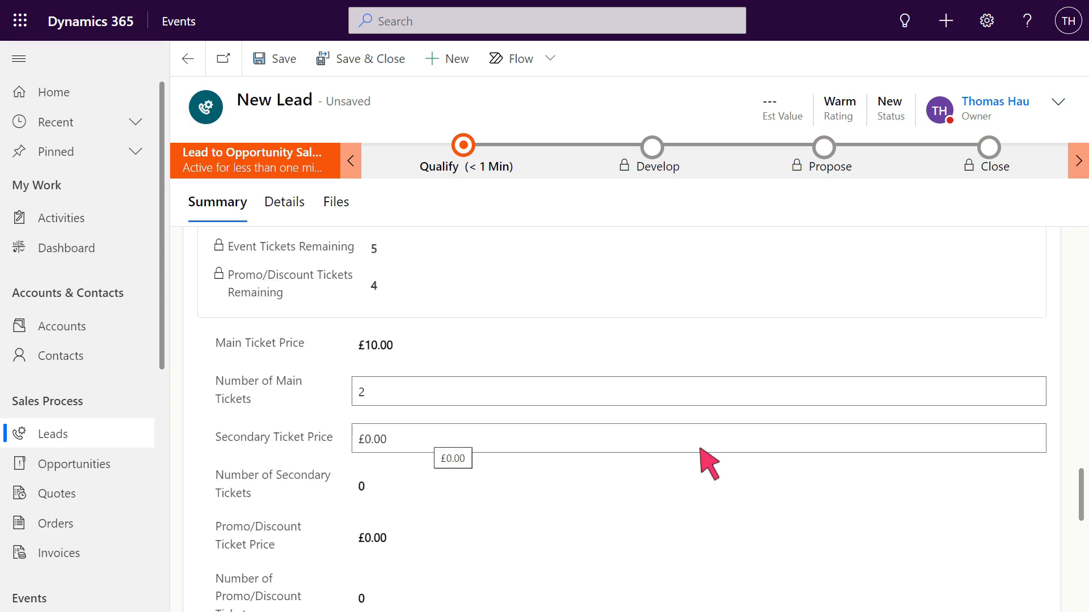
{"action": "left_click", "coordinate": [700, 440]}
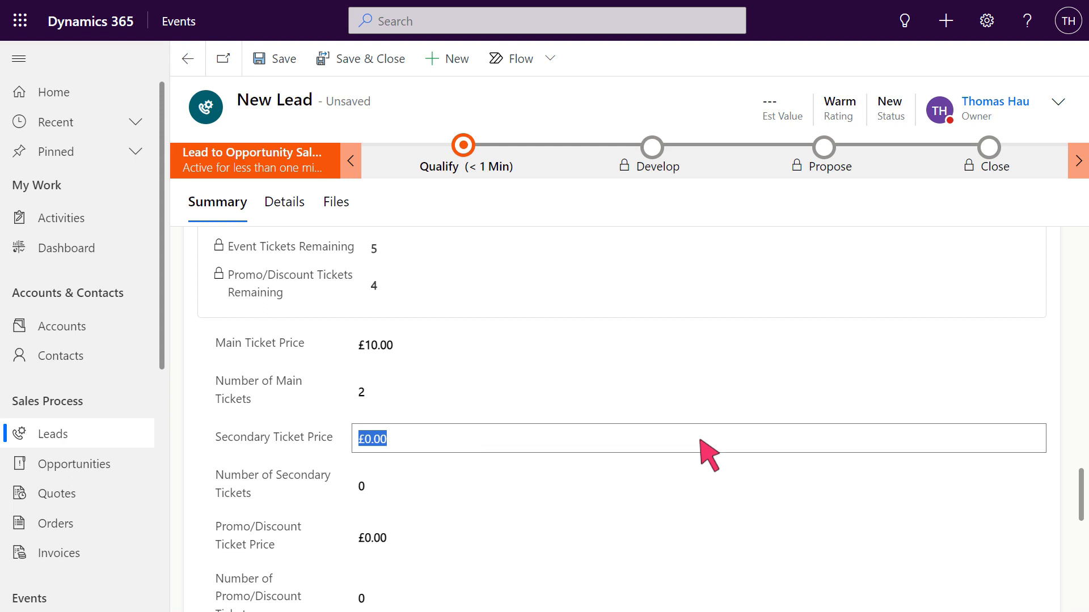
{"action": "type", "text": "3"}
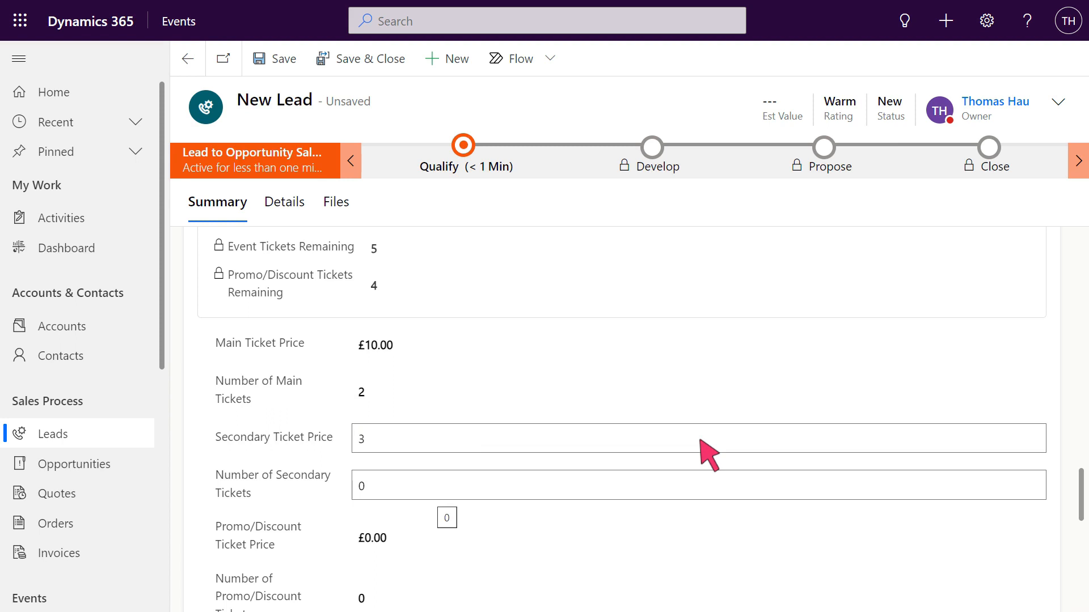
{"action": "left_click", "coordinate": [701, 487]}
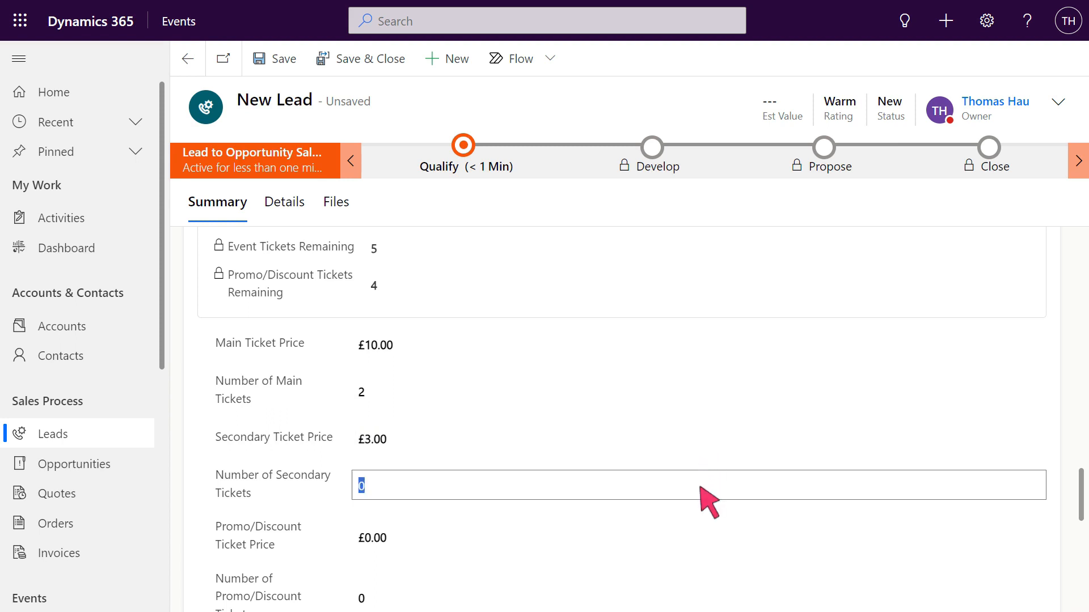
{"action": "type", "text": "1"}
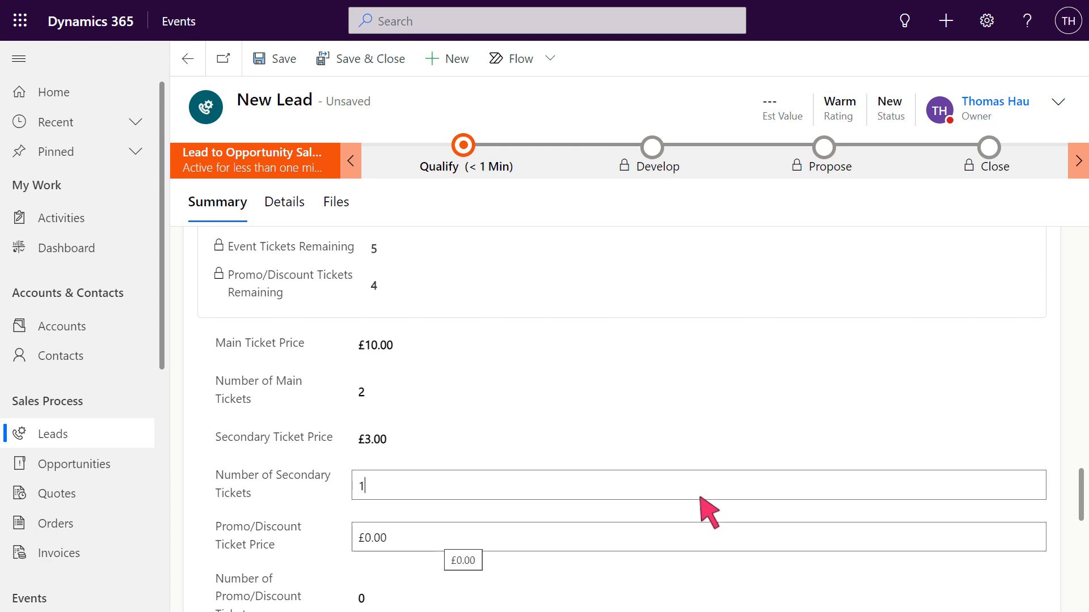
Set the promo/discount ticket price to £2 with 1 promo/discount ticket, and save the lead
{"action": "left_click", "coordinate": [702, 540]}
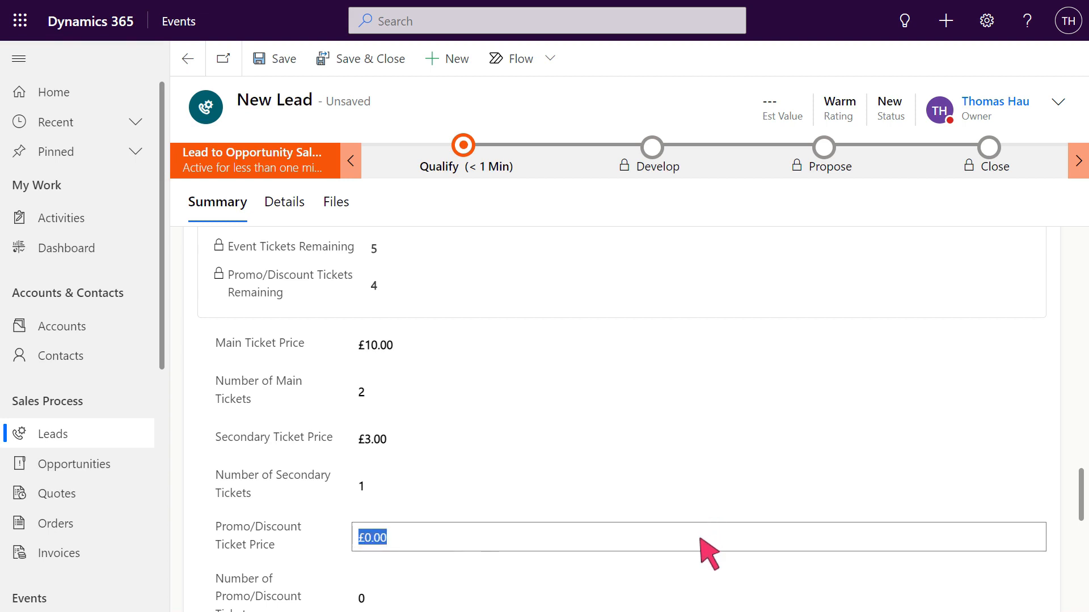
{"action": "type", "text": "2"}
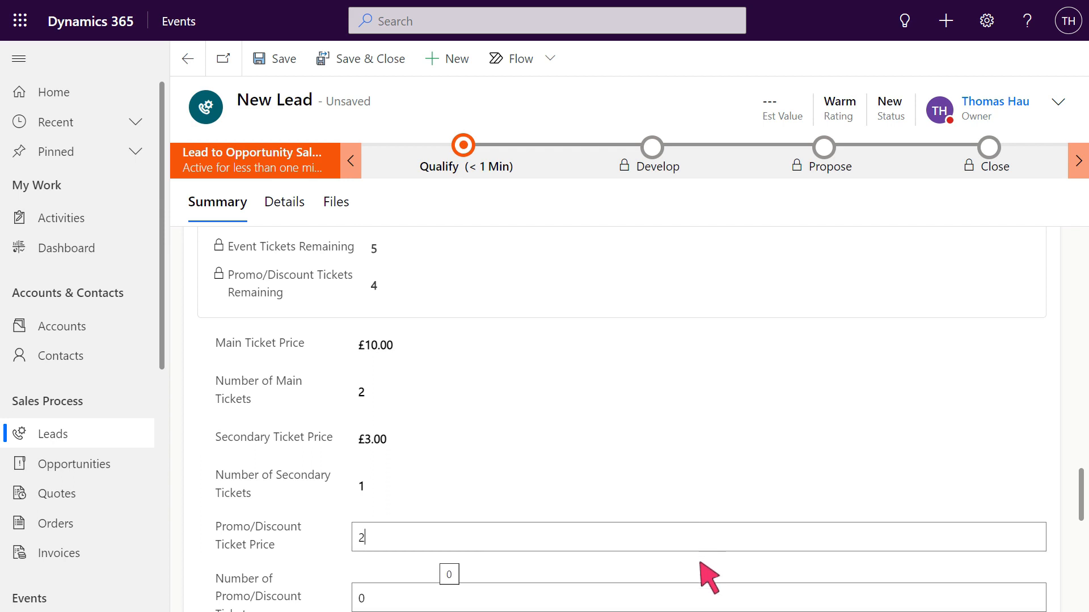
{"action": "left_click", "coordinate": [700, 599]}
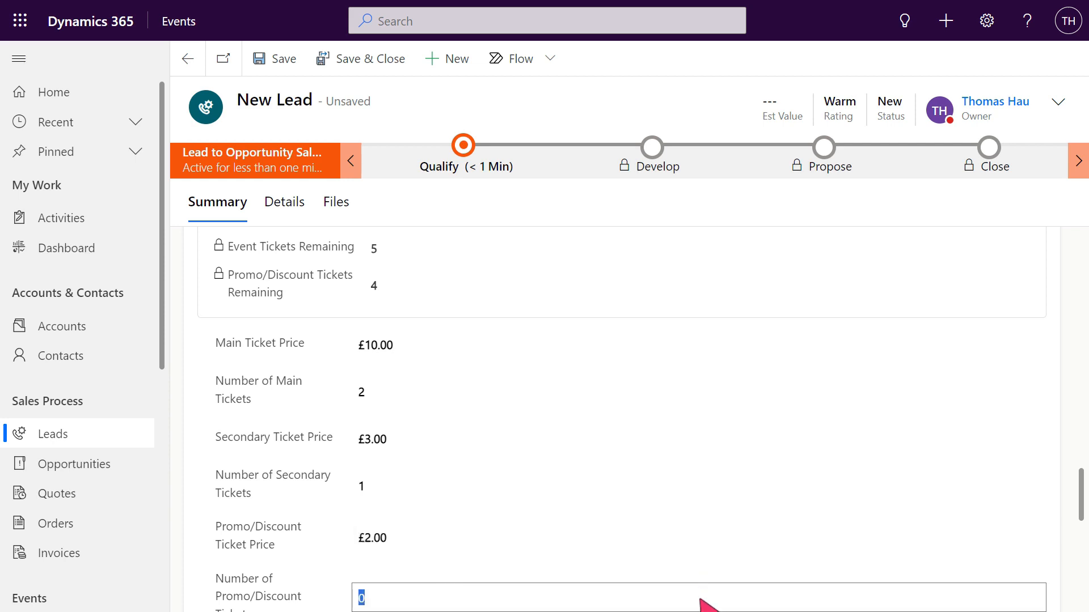
{"action": "type", "text": "1"}
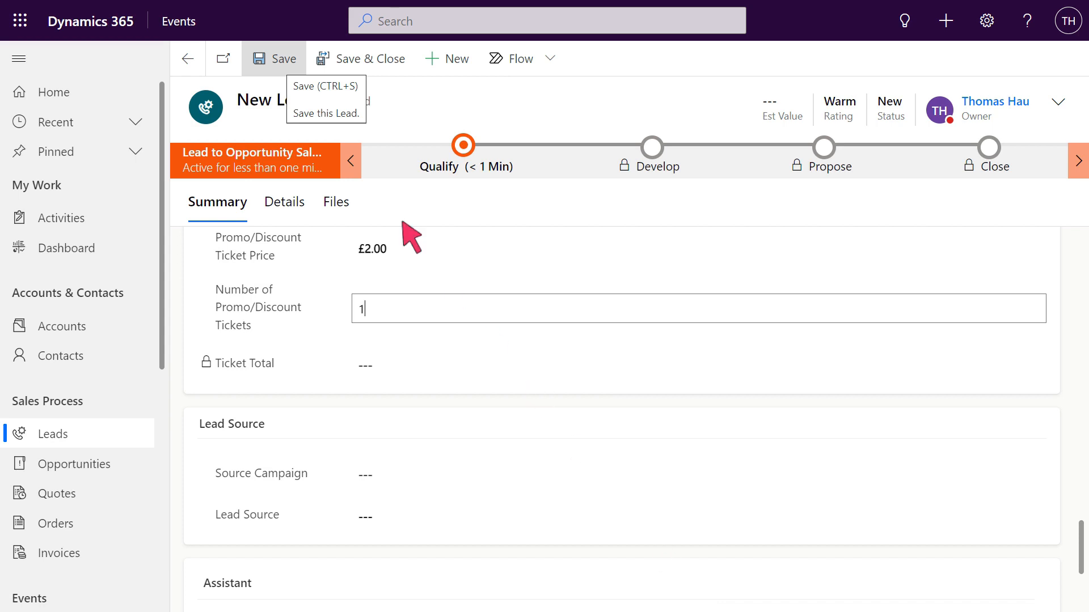
{"action": "left_click", "coordinate": [276, 59]}
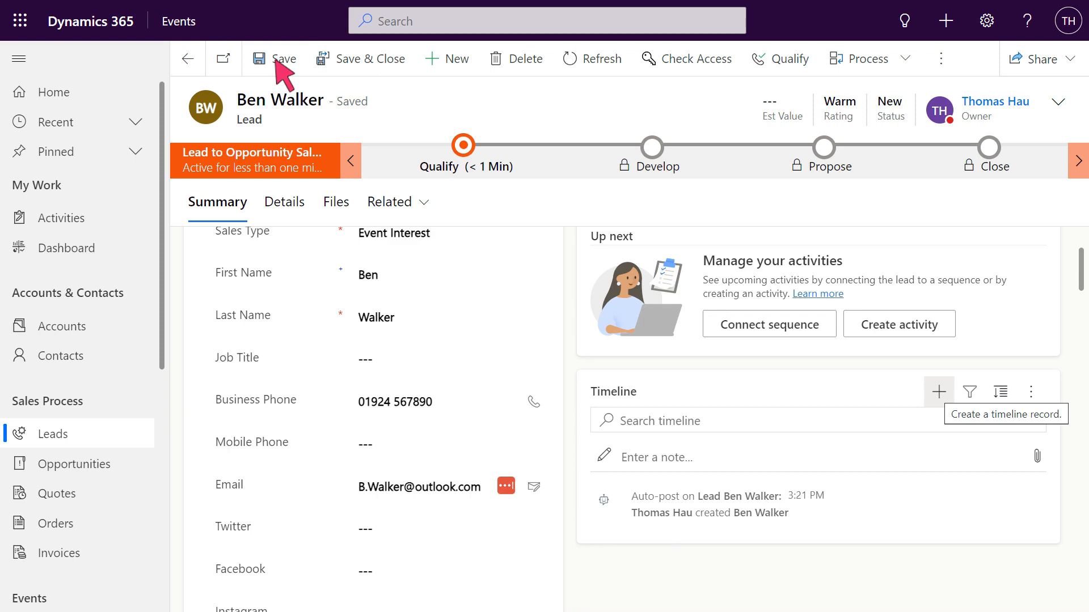
Add a phone call to the lead's timeline with a subject about speaking to the contact about the event and a short description, and save it
{"action": "left_click", "coordinate": [938, 392]}
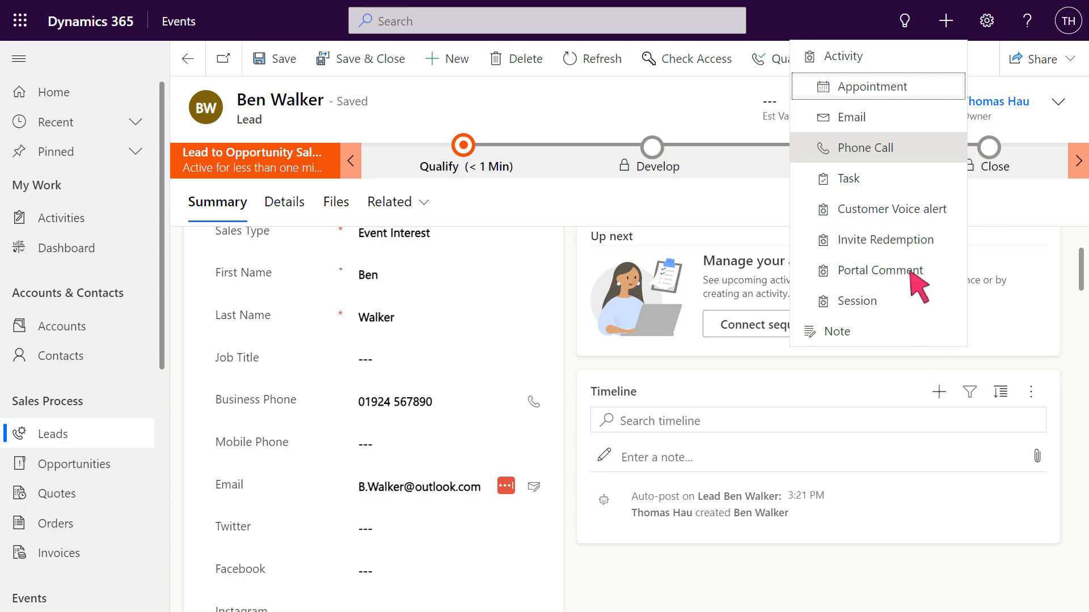
{"action": "left_click", "coordinate": [881, 148]}
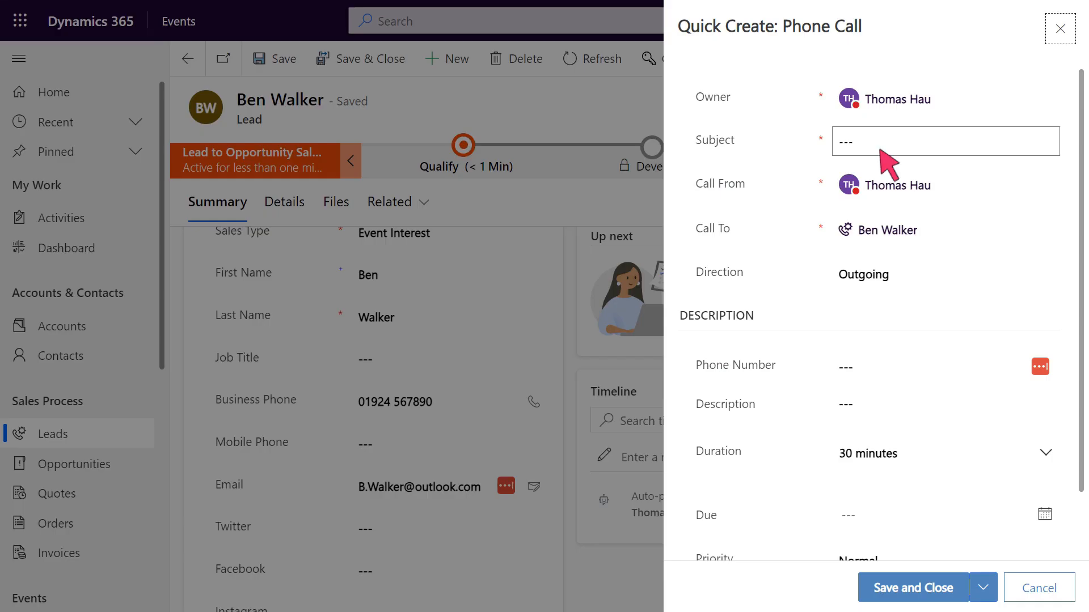
{"action": "left_click", "coordinate": [946, 143]}
{"action": "type", "text": "Speaking to Ben about Event"}
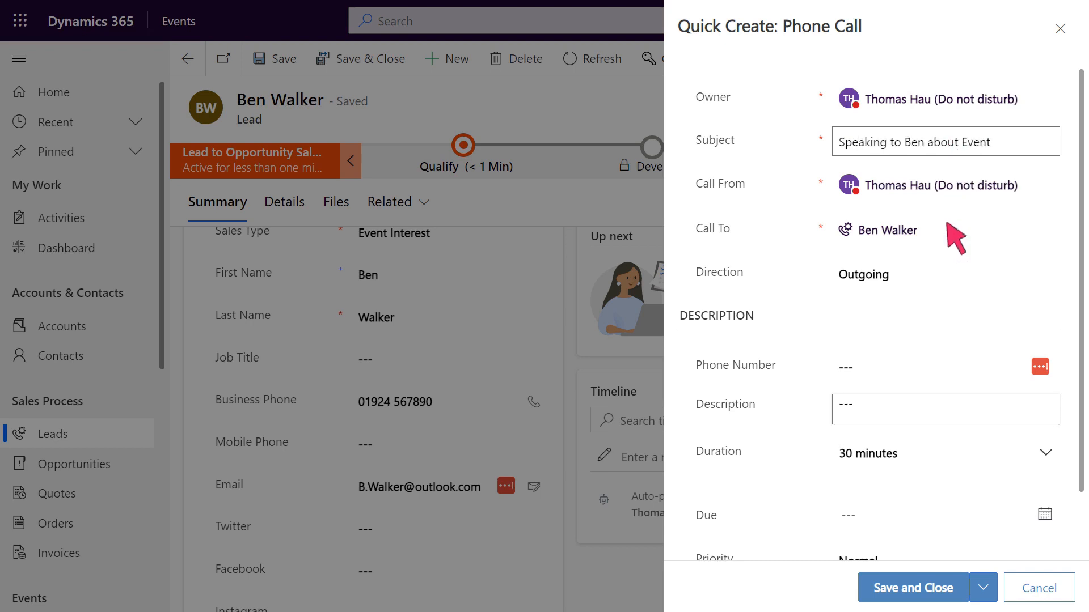
{"action": "left_click", "coordinate": [947, 412]}
{"action": "type", "text": "S"}
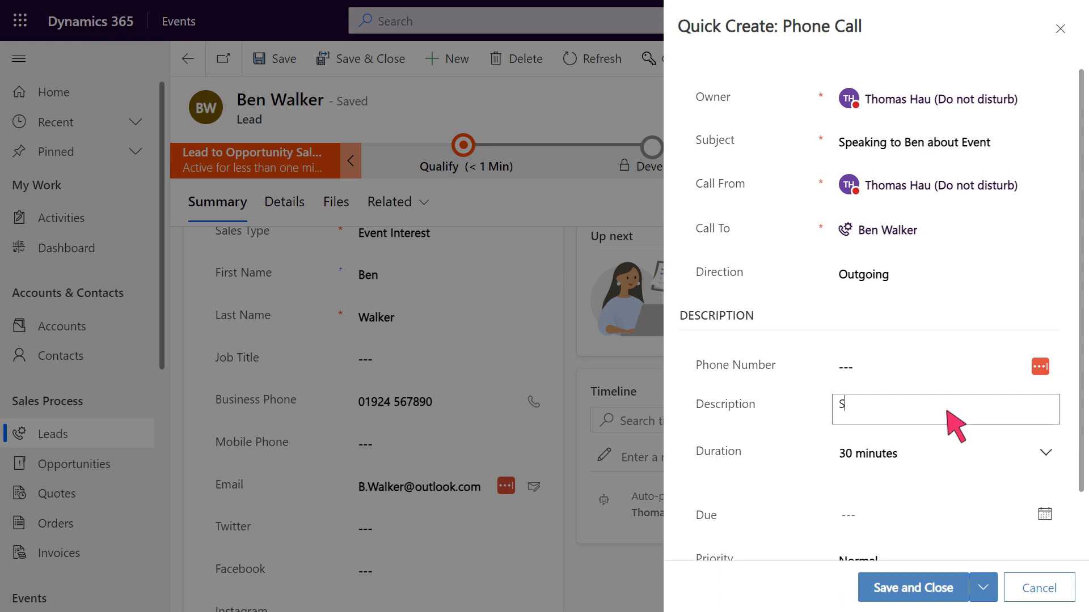
{"action": "type", "text": "peaking to Ben"}
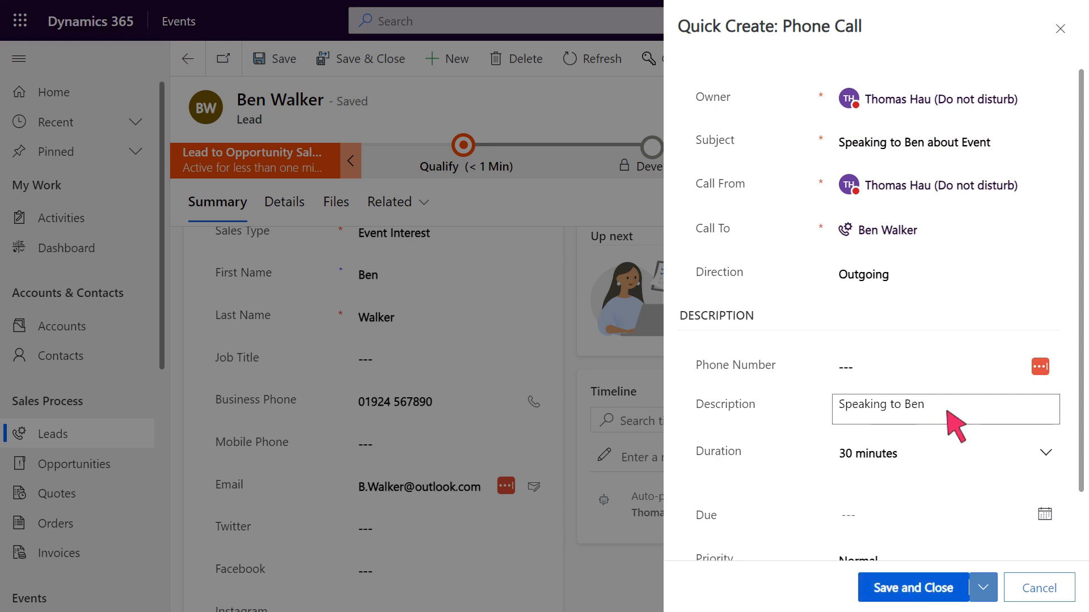
{"action": "left_click", "coordinate": [925, 587]}
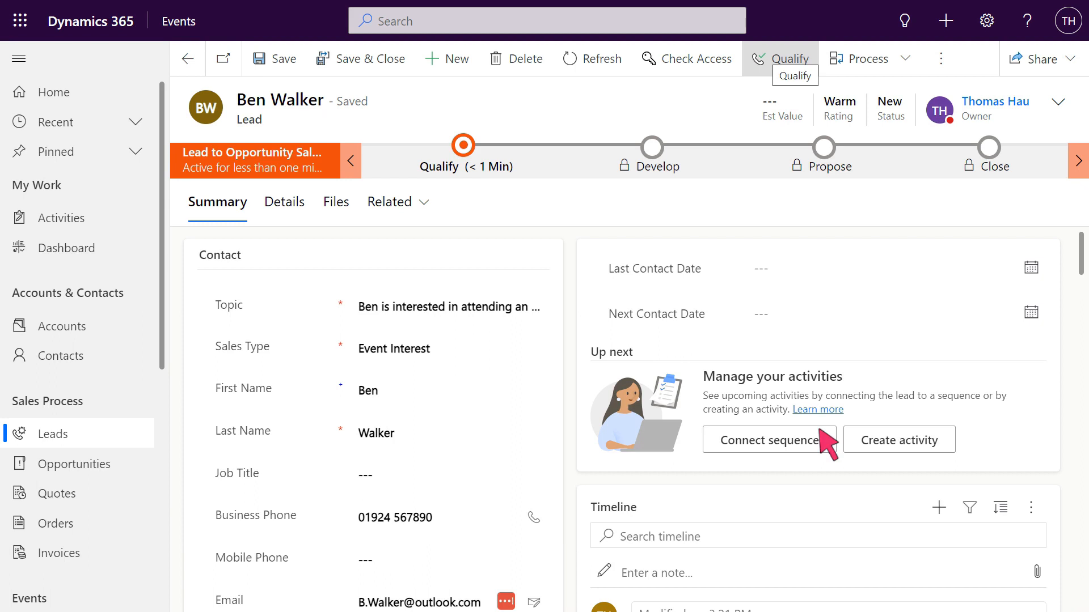
Qualify the lead into an opportunity and close that opportunity as won with the default closing details
{"action": "left_click", "coordinate": [782, 59]}
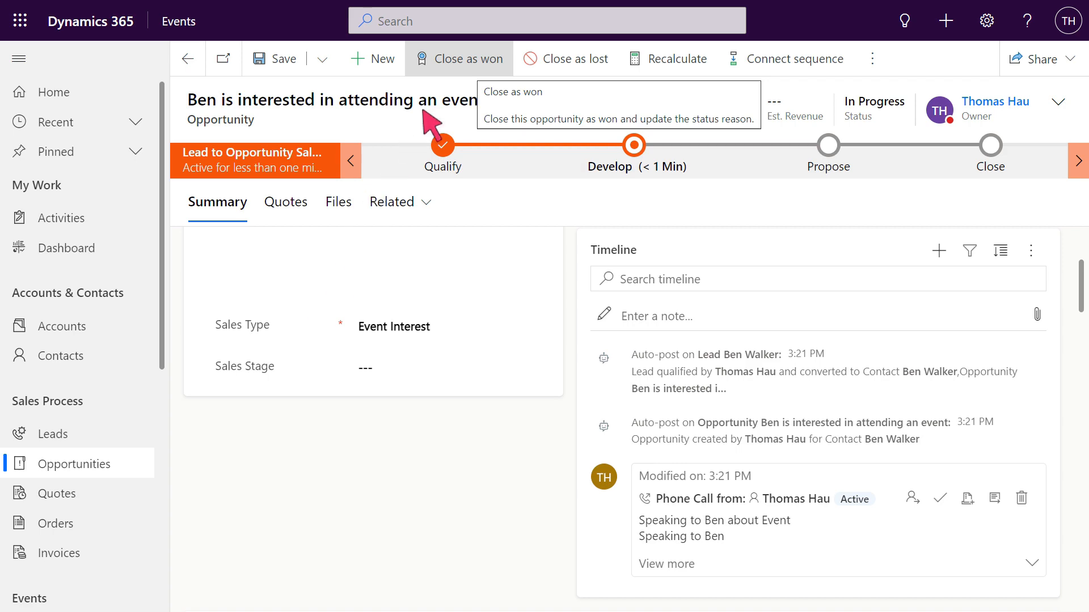
{"action": "left_click", "coordinate": [468, 60]}
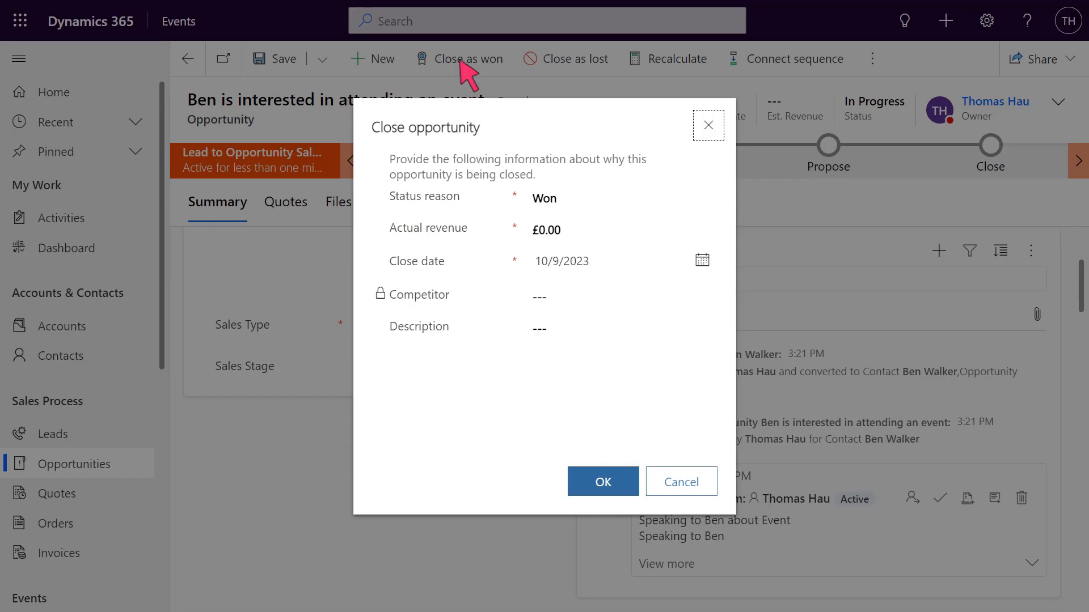
{"action": "left_click", "coordinate": [603, 482]}
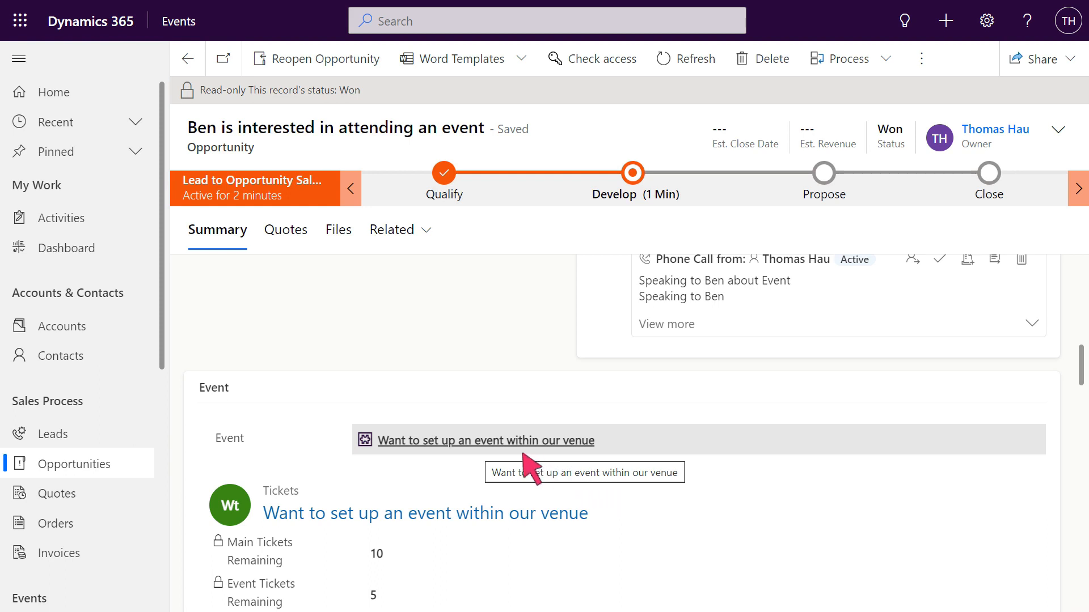
Open the event linked to the won opportunity and review its purchased and remaining ticket figures
{"action": "left_click", "coordinate": [498, 442]}
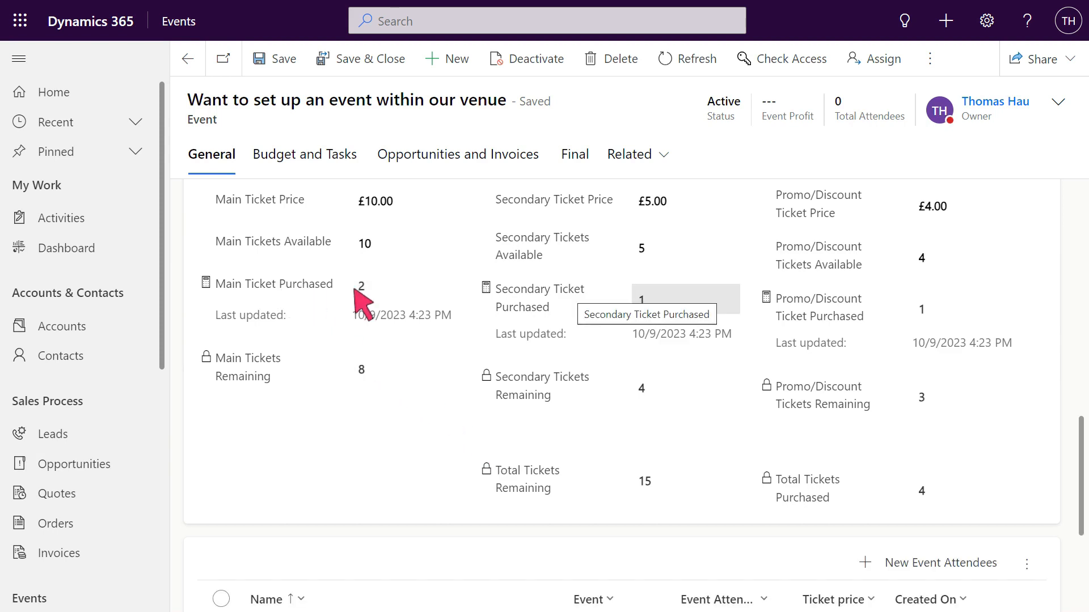
{"action": "scroll", "coordinate": [529, 480], "scroll_direction": "down", "scroll_amount": 4}
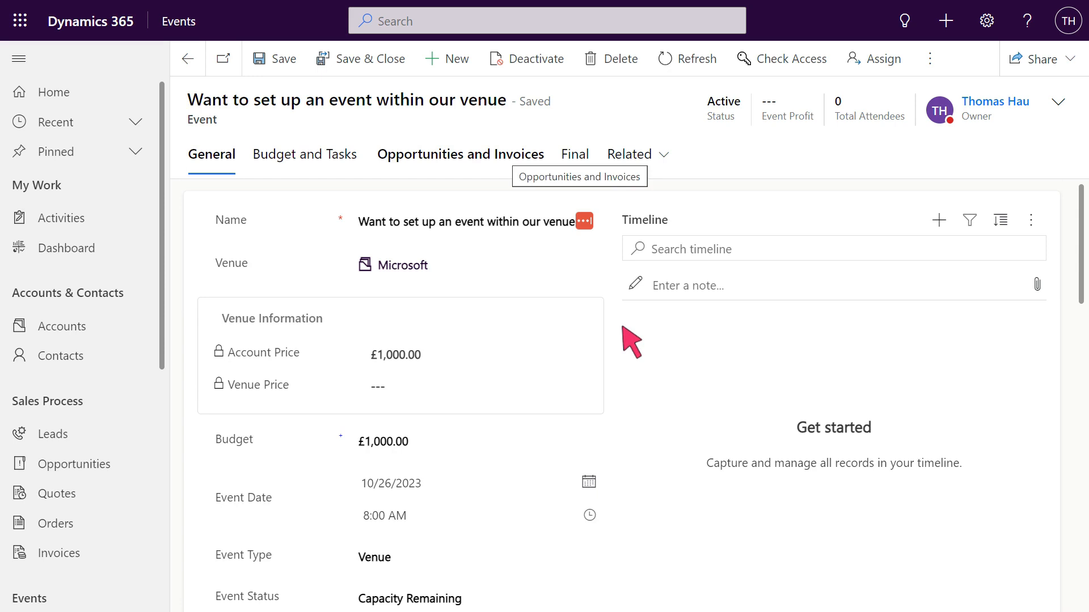
Set Create Attendee Invoice to Yes for the event, save the event and refresh the record
{"action": "left_click", "coordinate": [462, 162]}
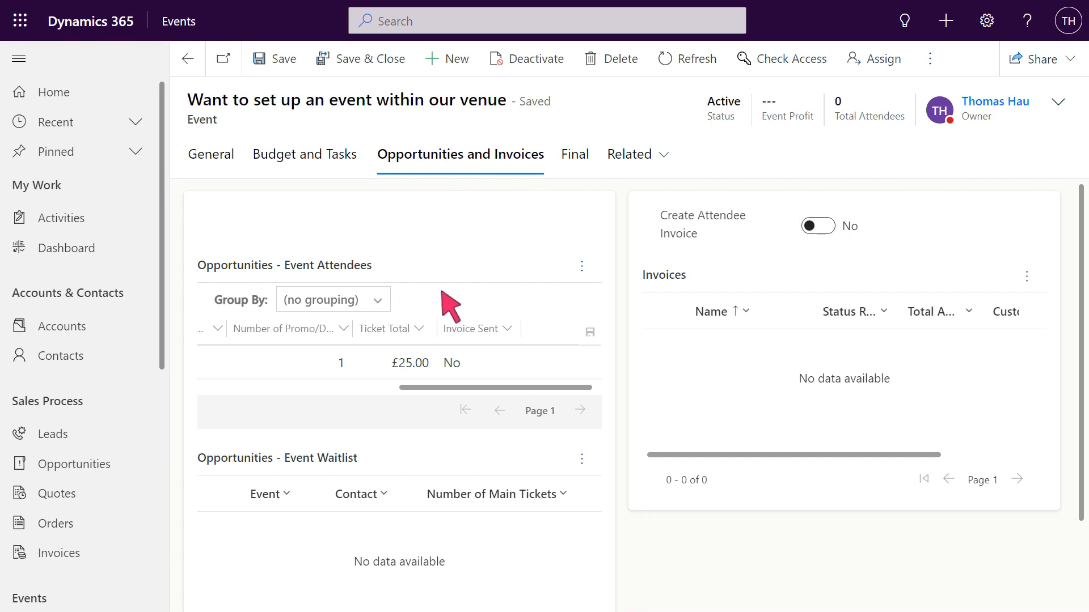
{"action": "left_click", "coordinate": [818, 227]}
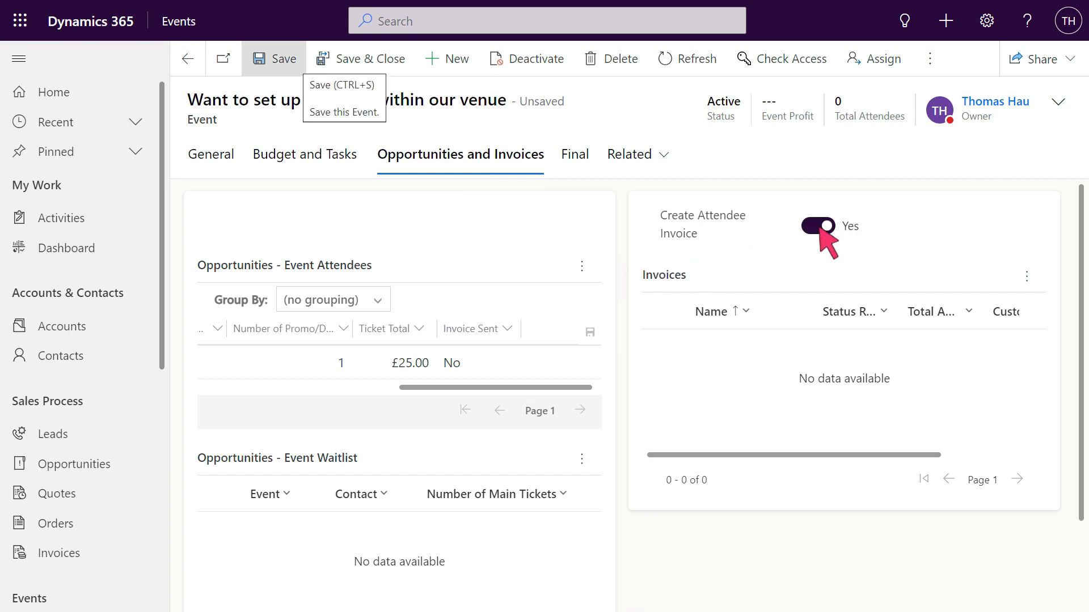
{"action": "left_click", "coordinate": [276, 58]}
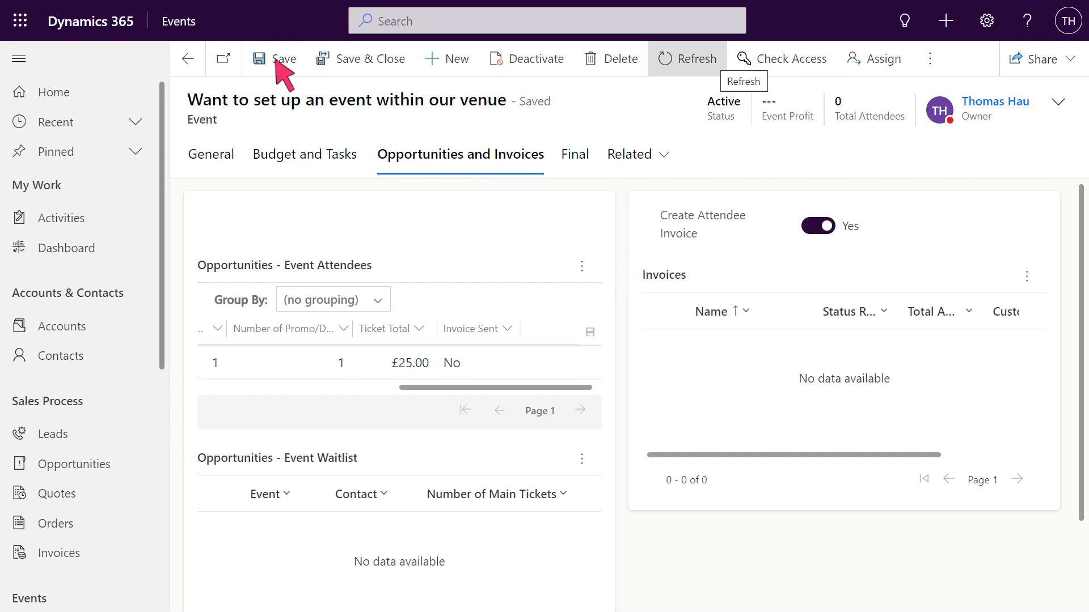
{"action": "left_click", "coordinate": [689, 60]}
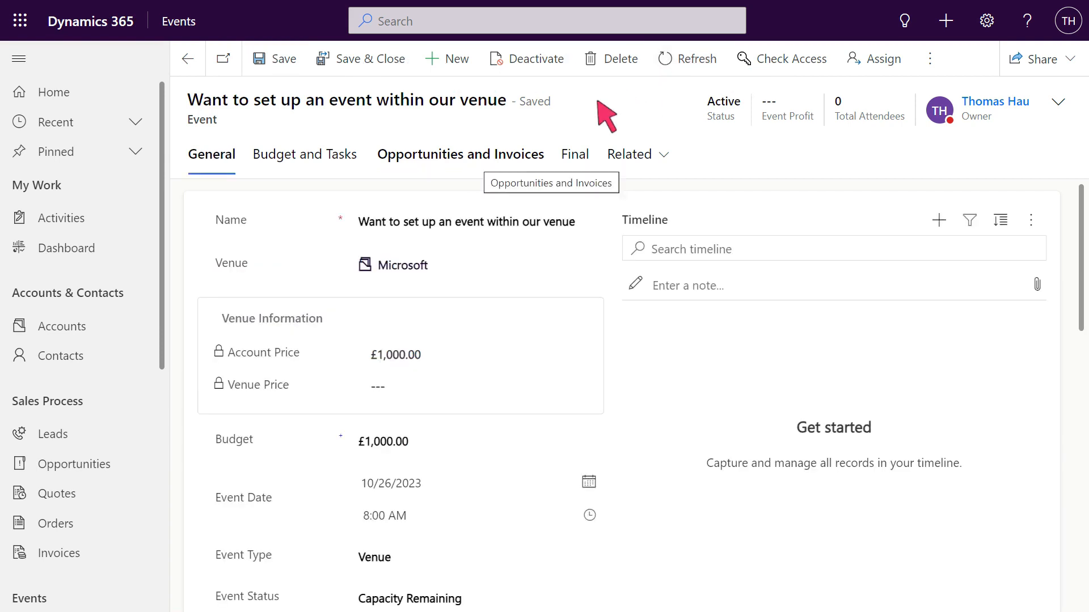
Open the attendee's generated invoice from the event and look at the Word template options available for it
{"action": "left_click", "coordinate": [462, 161]}
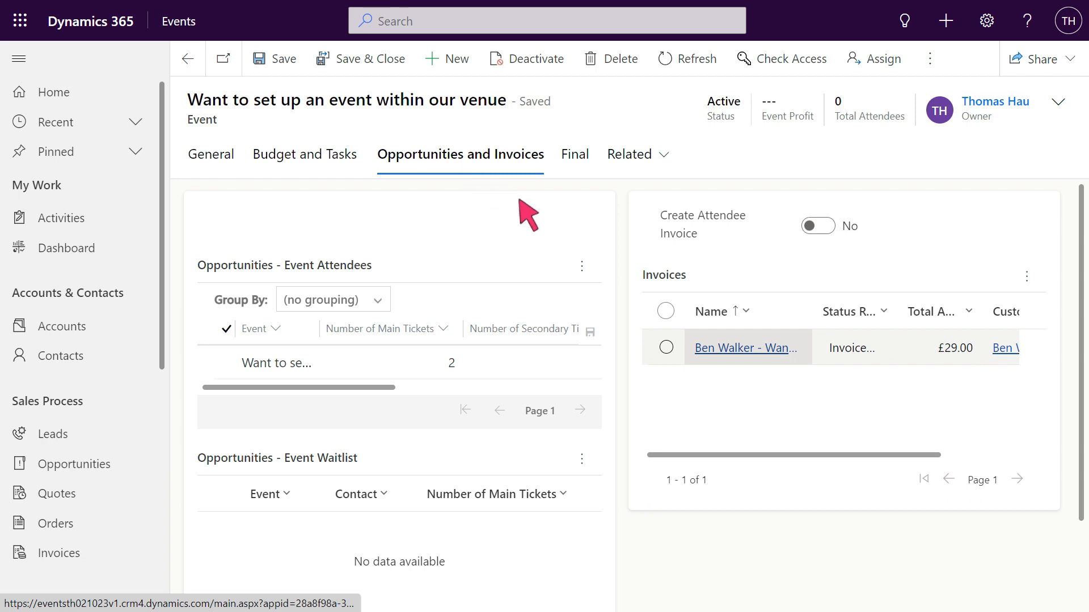
{"action": "left_click", "coordinate": [749, 349]}
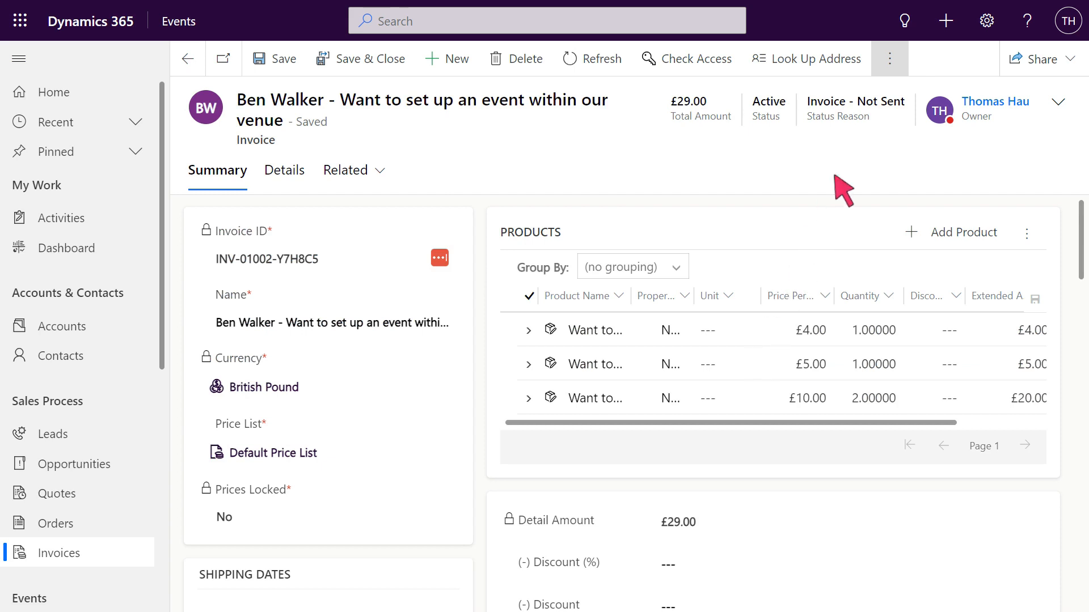
{"action": "left_click", "coordinate": [889, 59]}
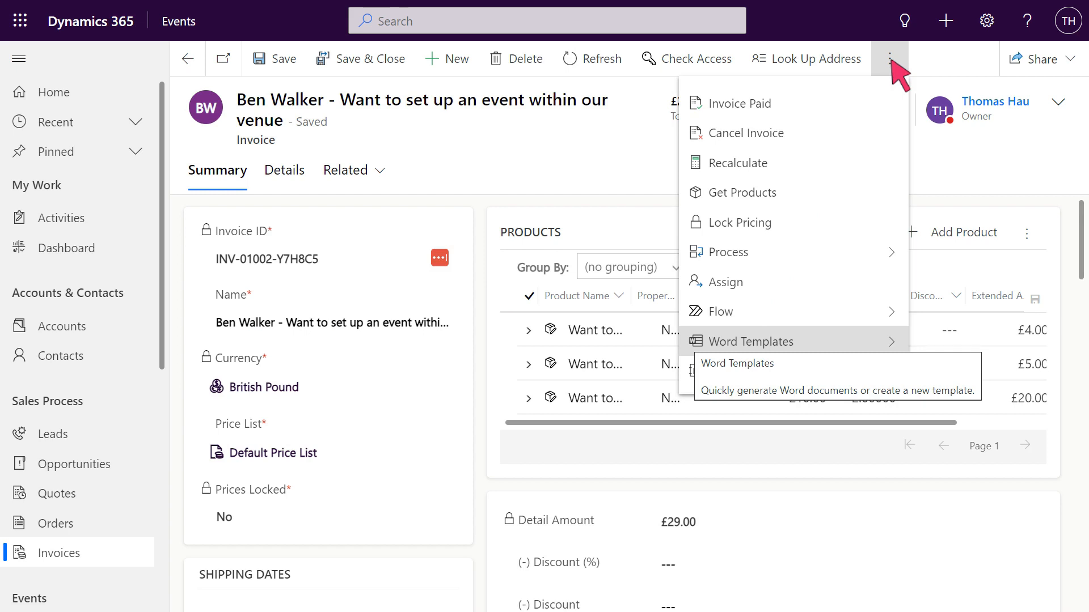
{"action": "left_click", "coordinate": [795, 341]}
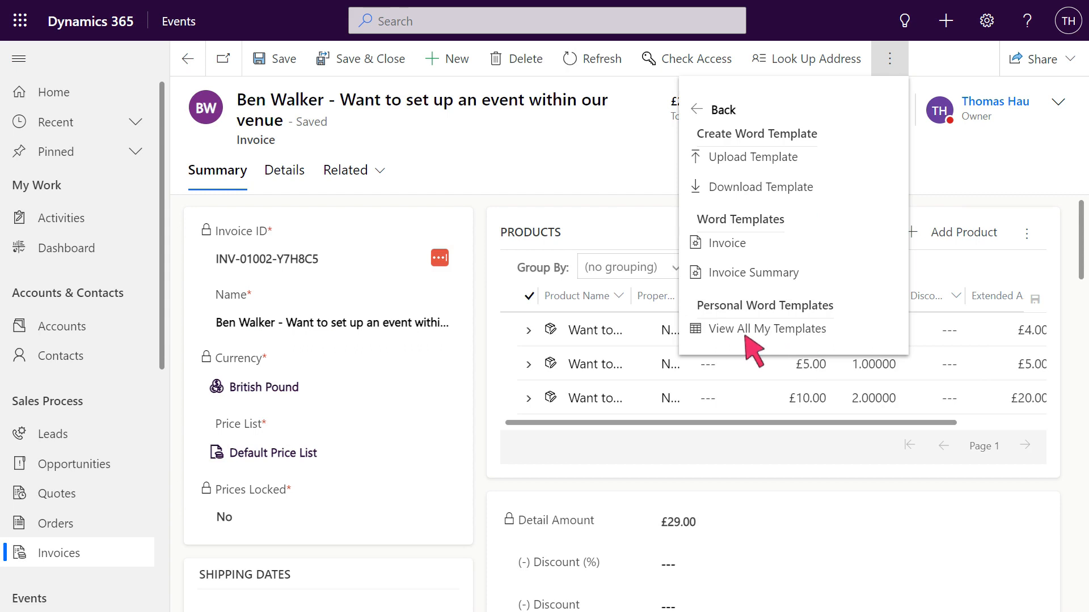
{"action": "key", "text": "Escape"}
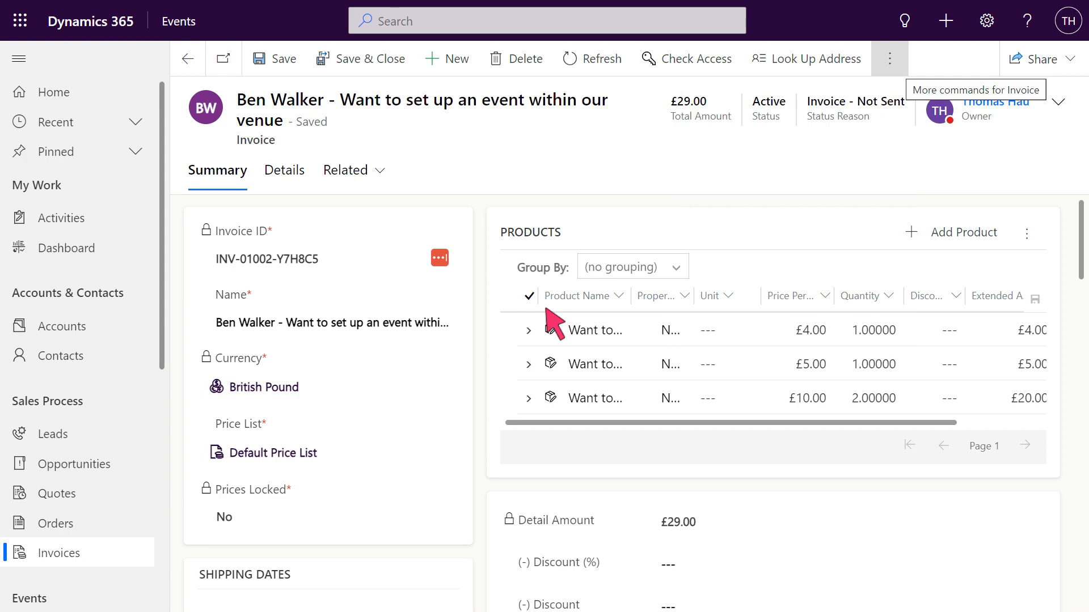
Mark the attendee's invoice as paid with the status reason Invoice Paid
{"action": "left_click", "coordinate": [890, 60]}
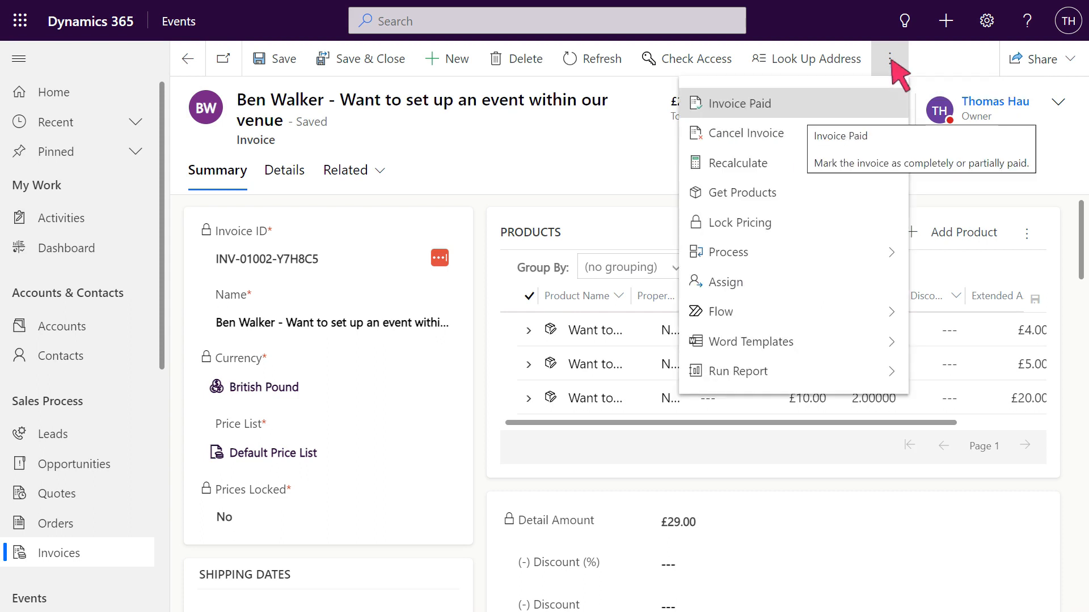
{"action": "left_click", "coordinate": [799, 106]}
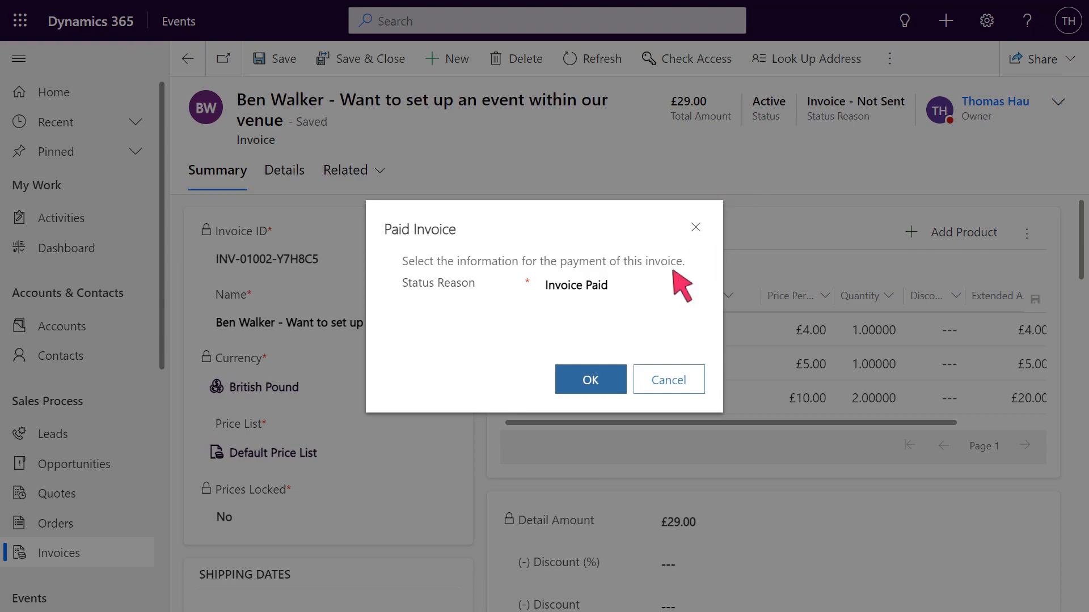
{"action": "left_click", "coordinate": [590, 379]}
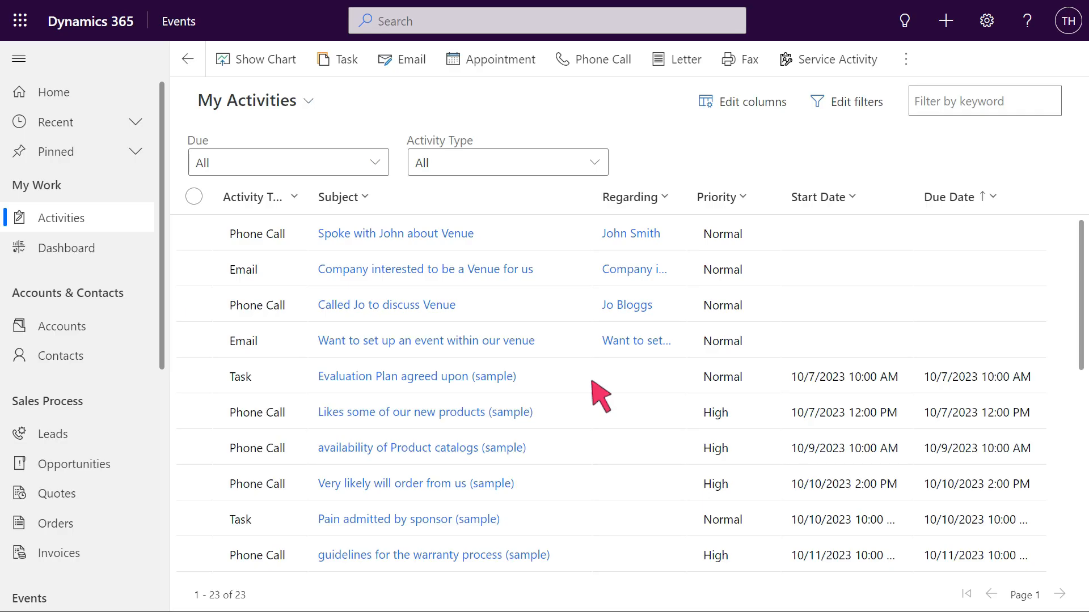